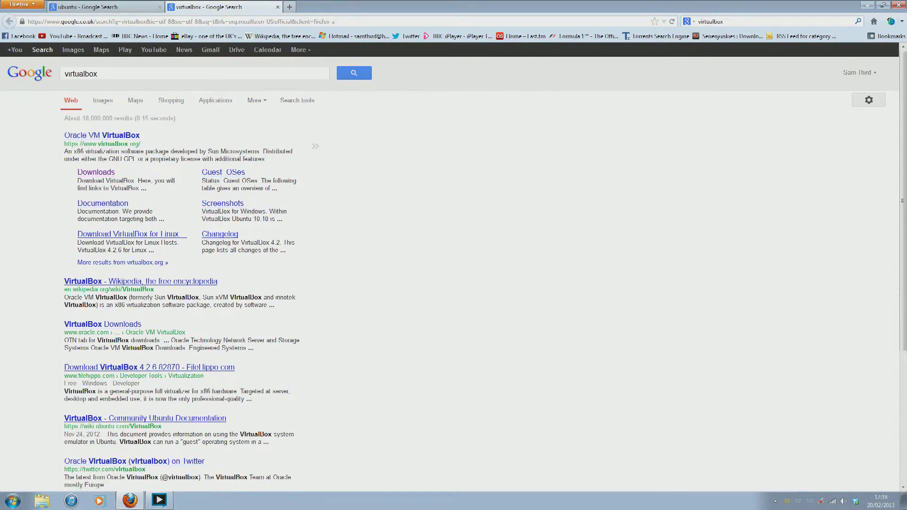
Download the VirtualBox 4.2.6 Windows installer, then return to the ubuntu Google search results
left_click(100, 175)
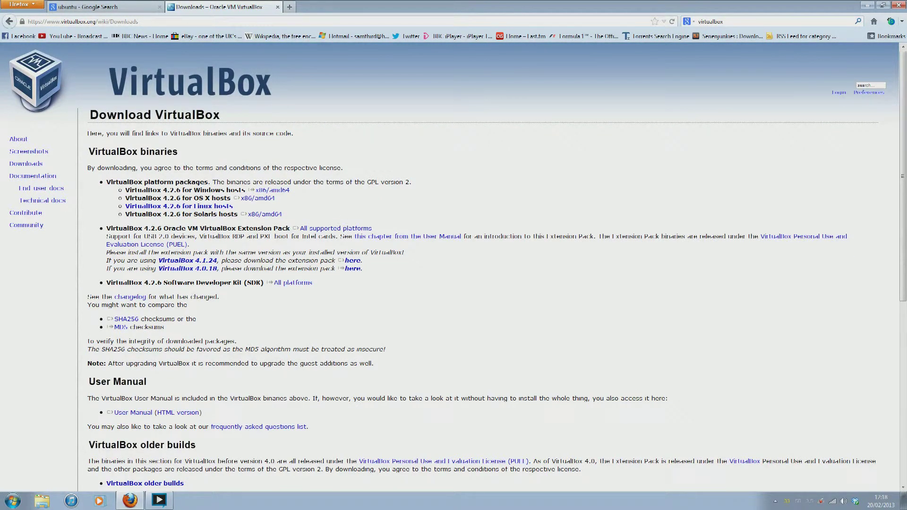
left_click(273, 191)
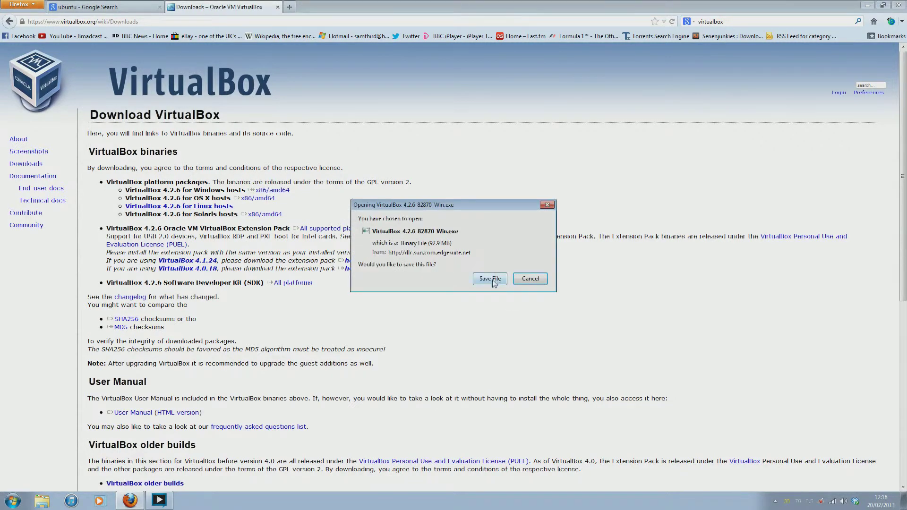
mouse_move(470, 209)
left_mouse_down()
mouse_move(451, 253)
mouse_move(459, 196)
left_mouse_up()
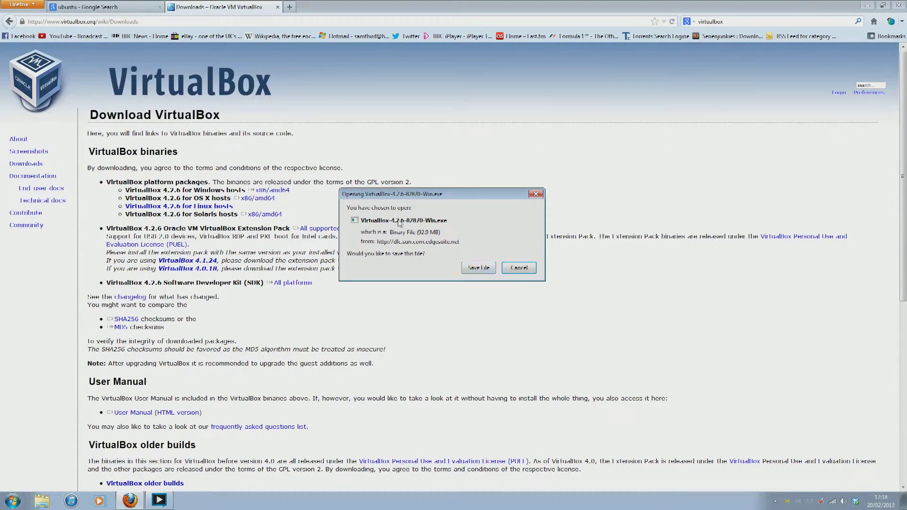
left_click(527, 272)
left_click(128, 7)
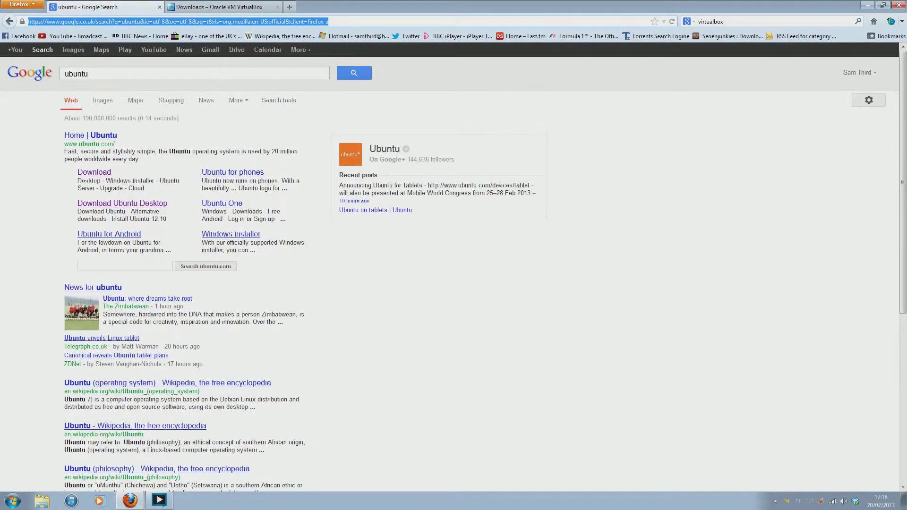
Open the Download Ubuntu Desktop page and keep Ubuntu 12.04 LTS at 32 bit (recommended)
double_click(65, 75)
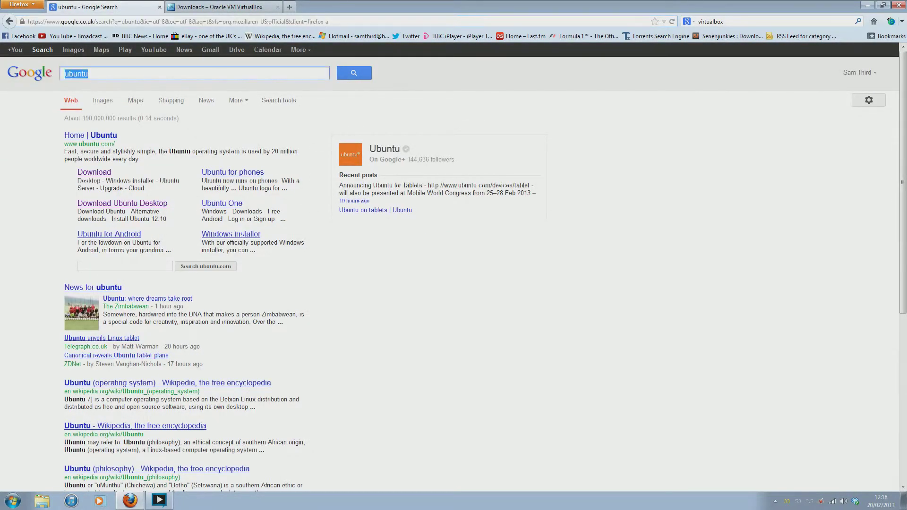
left_click(89, 74)
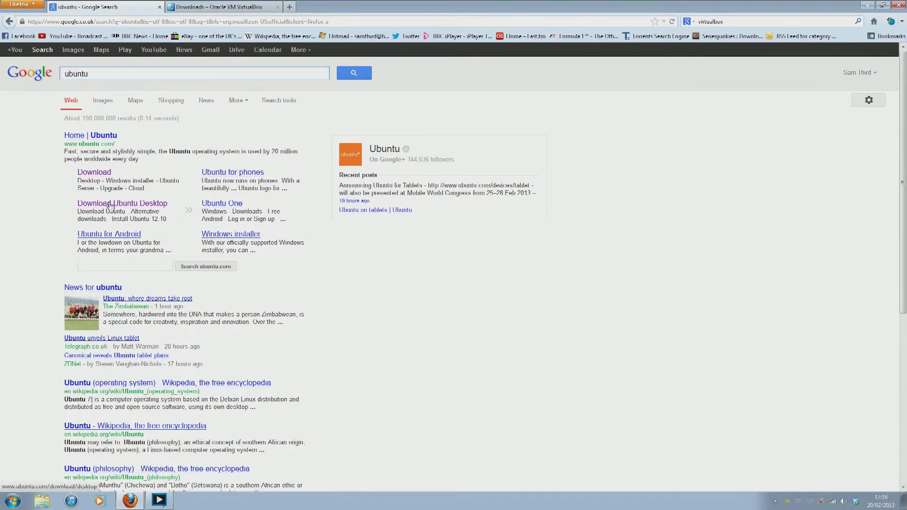
left_click(143, 208)
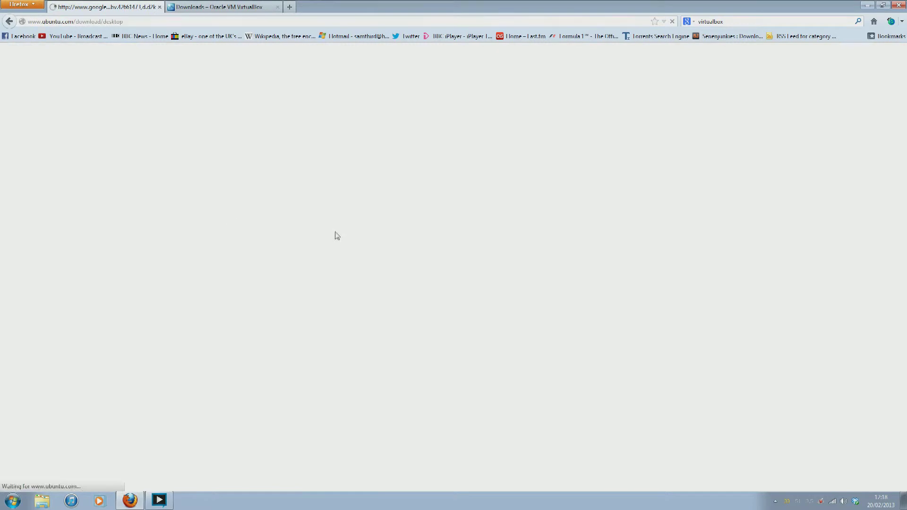
scroll(435, 338, "down", 4)
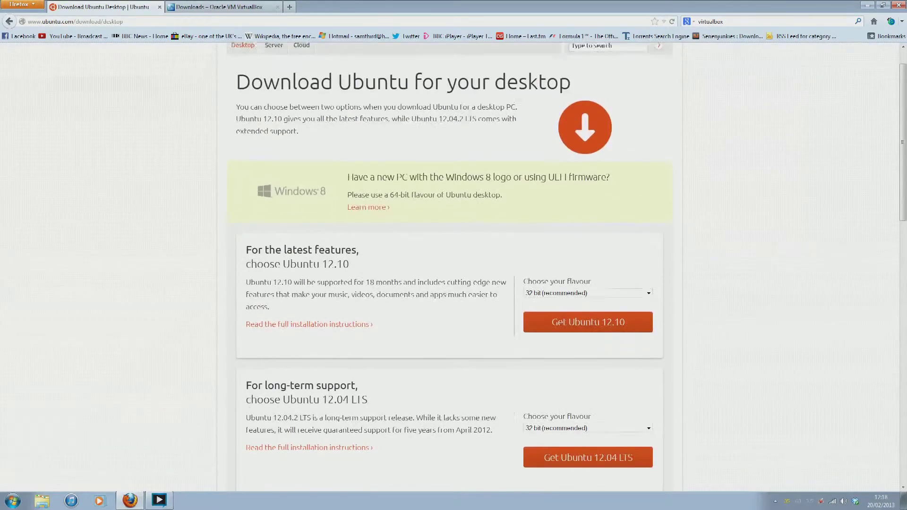
scroll(446, 323, "up", 2)
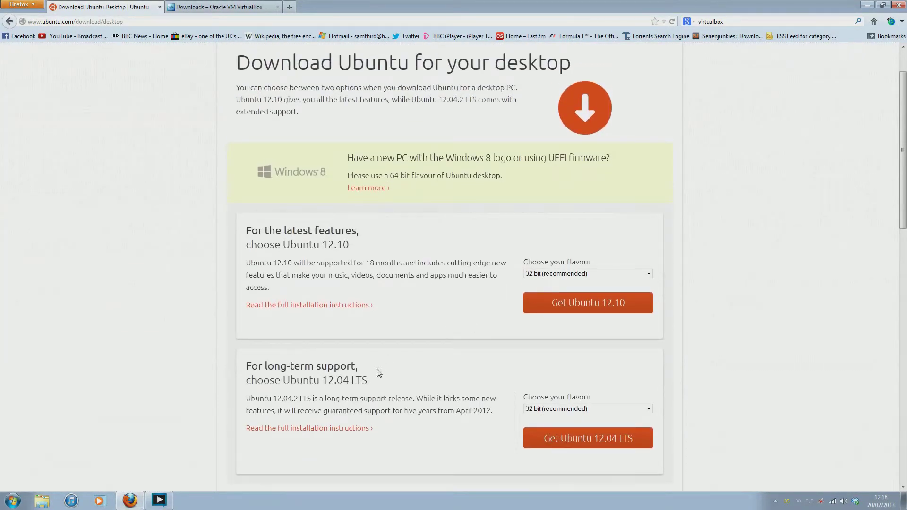
scroll(407, 368, "down", 2)
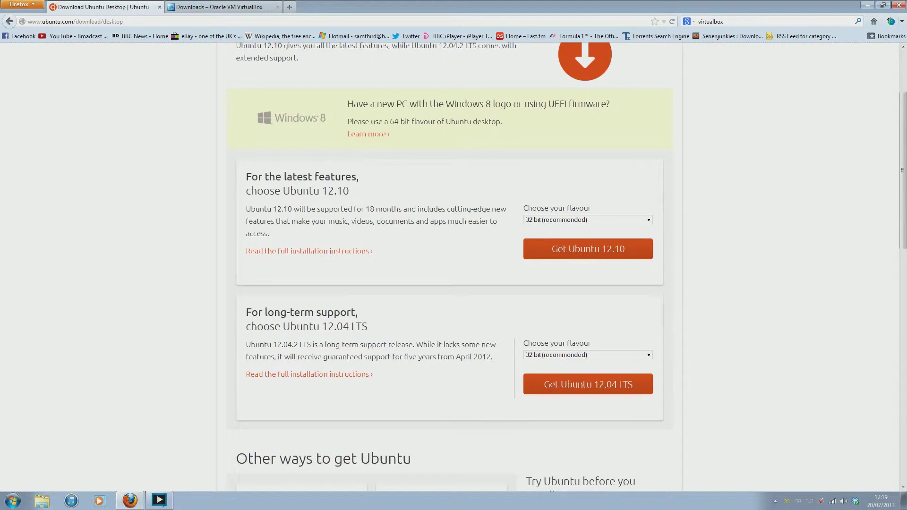
left_click(648, 354)
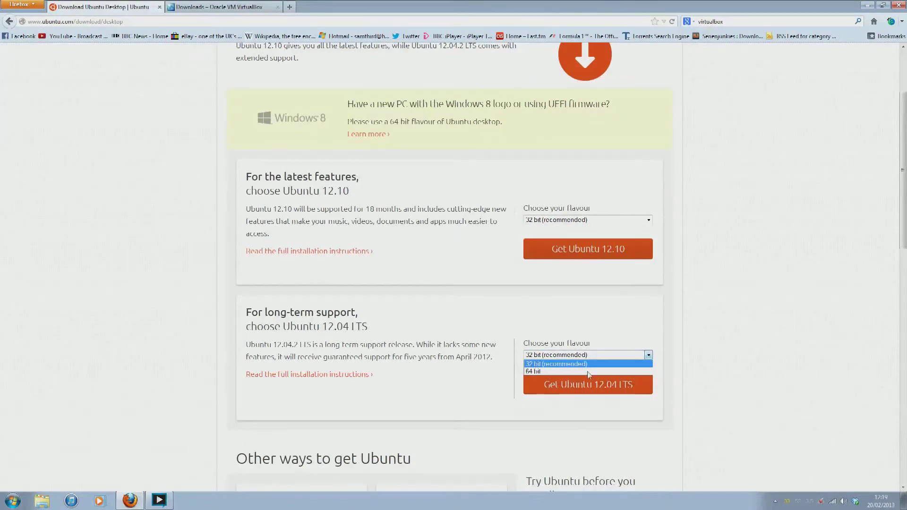
left_click(569, 364)
Skip the contribution, get the ubuntu-12.04.2-desktop-i386.iso download, and close Firefox with both tabs
left_click(572, 383)
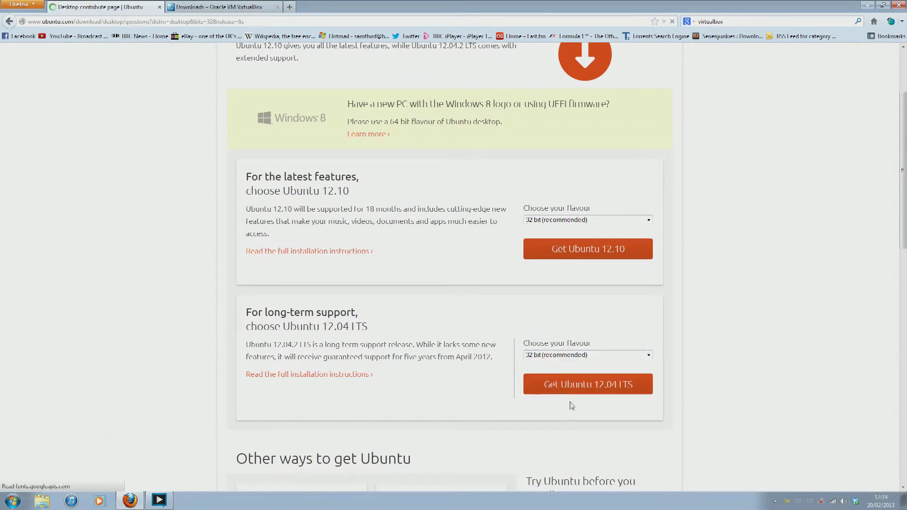
scroll(427, 377, "down", 1)
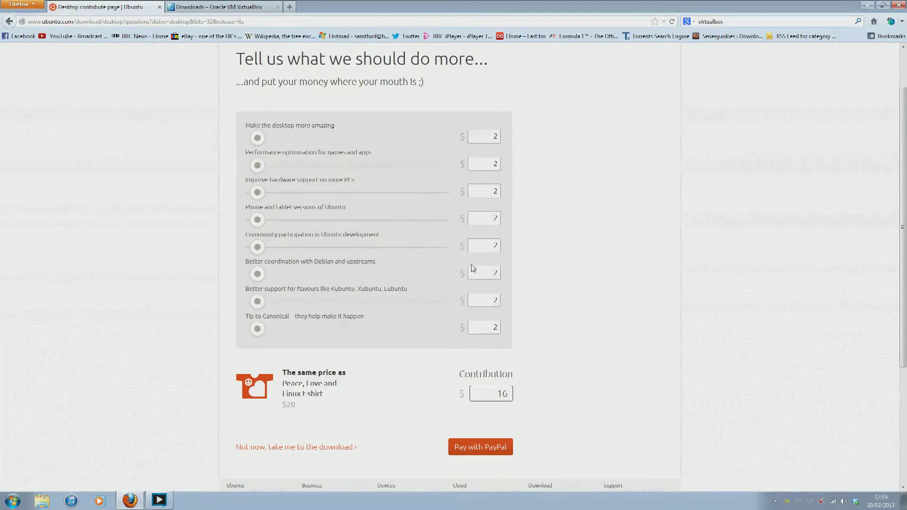
scroll(524, 232, "down", 2)
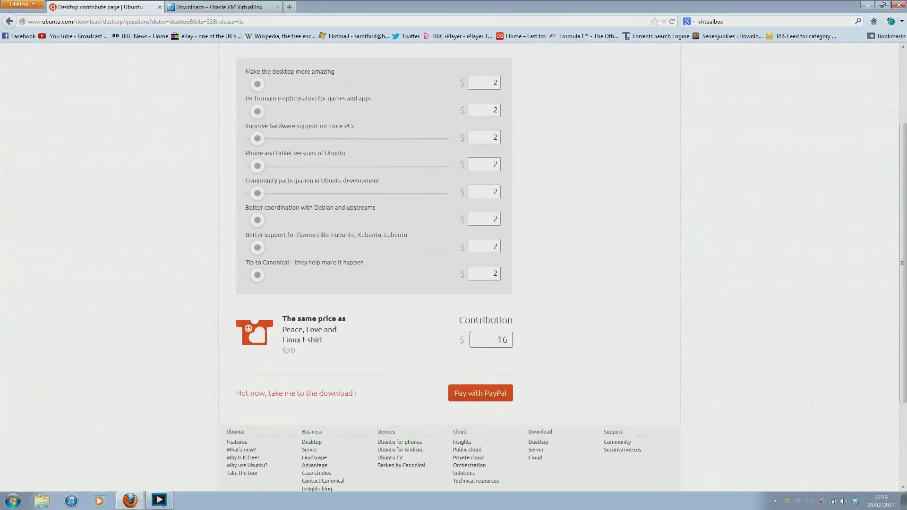
left_click(296, 394)
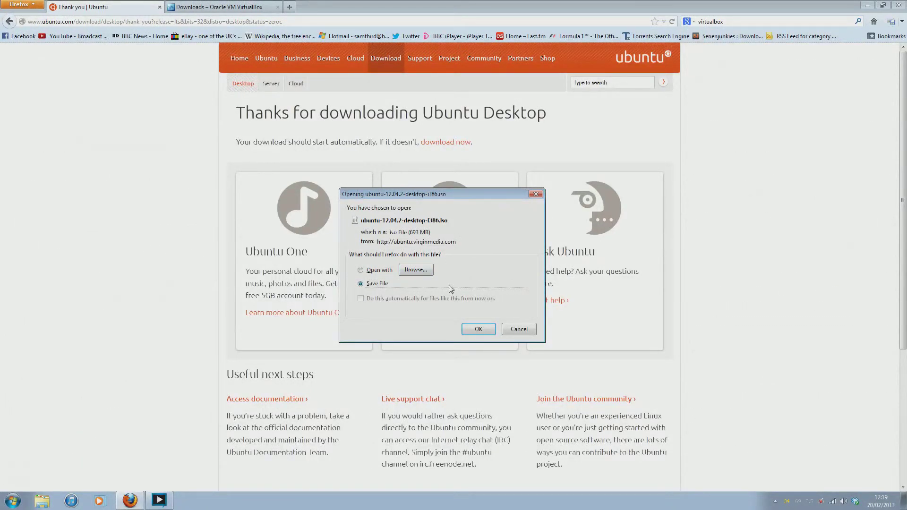
left_click(517, 329)
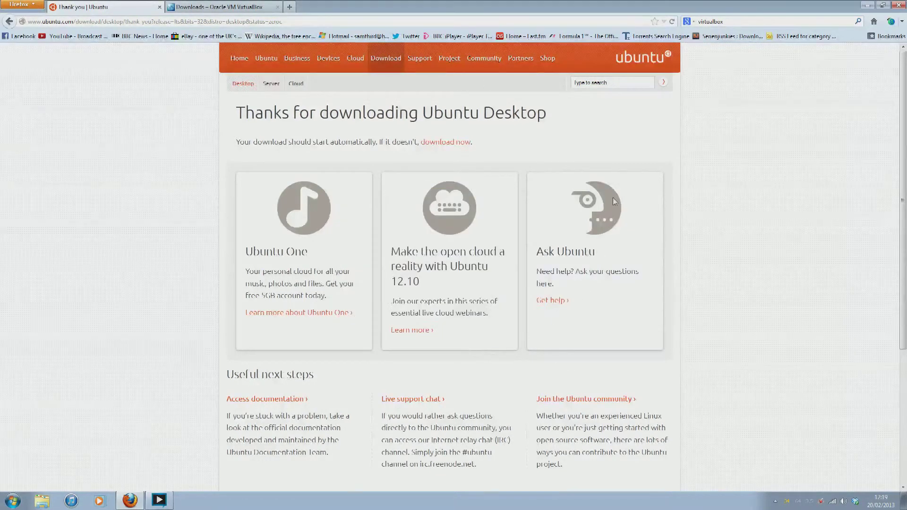
left_click(897, 5)
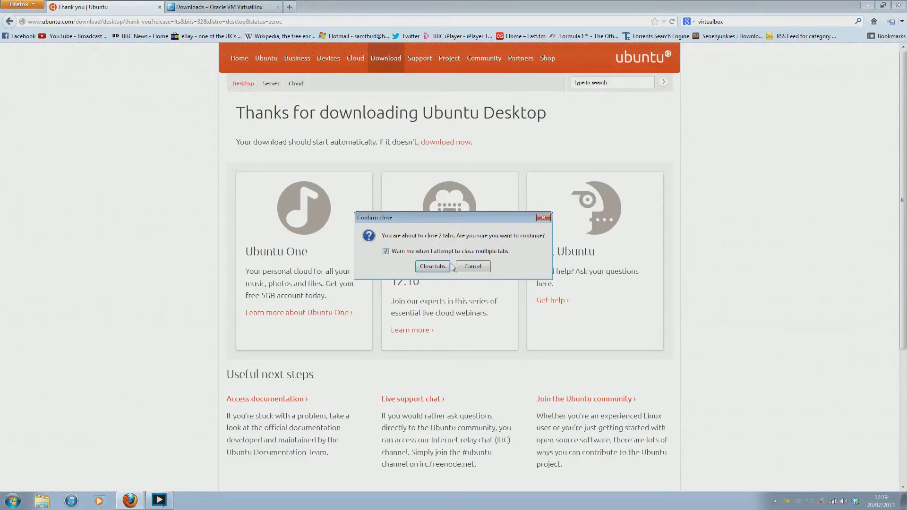
left_click(433, 266)
Launch the VirtualBox installer from the desktop and allow it to run
left_click(123, 258)
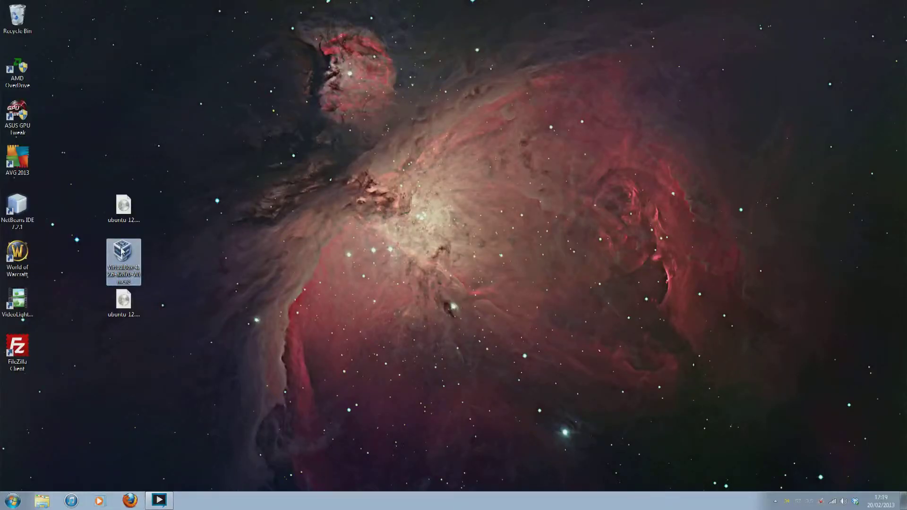
double_click(118, 252)
left_click(483, 271)
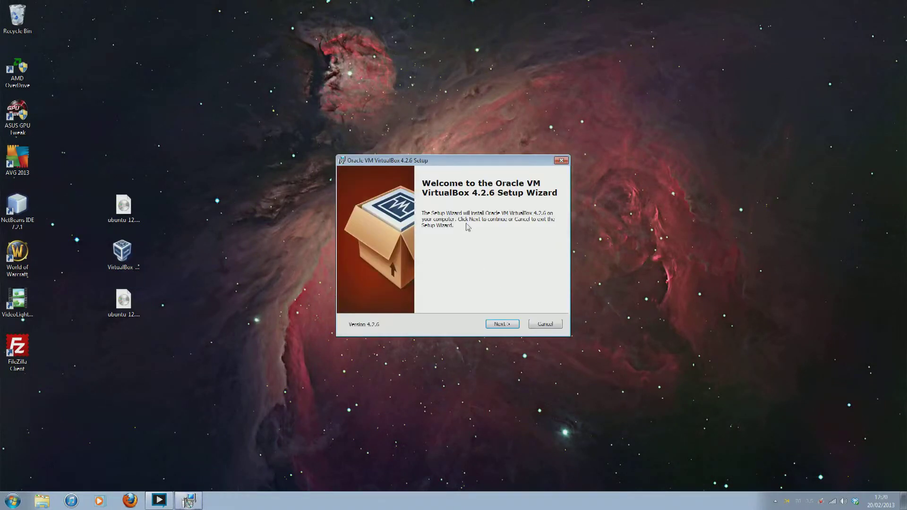
Install VirtualBox 4.2.6 with default features and no Quick Launch shortcut, then start the Manager
left_click(510, 325)
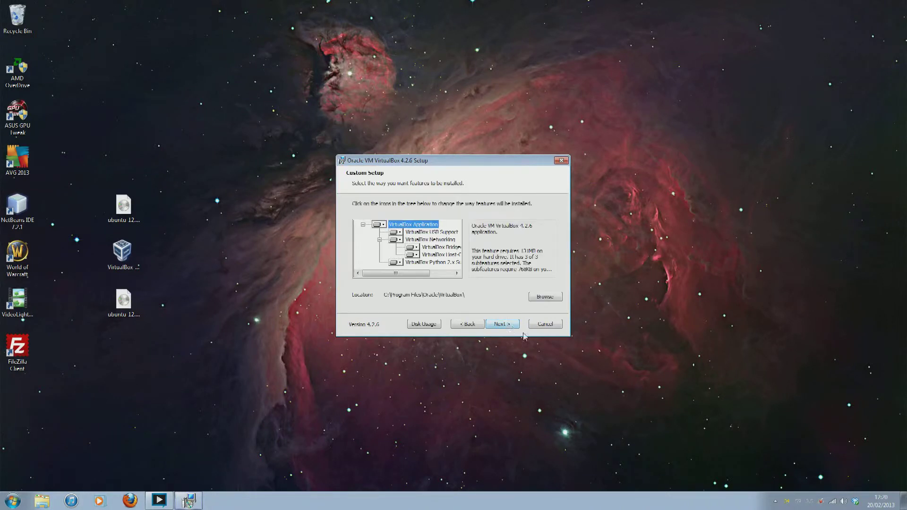
left_click(499, 324)
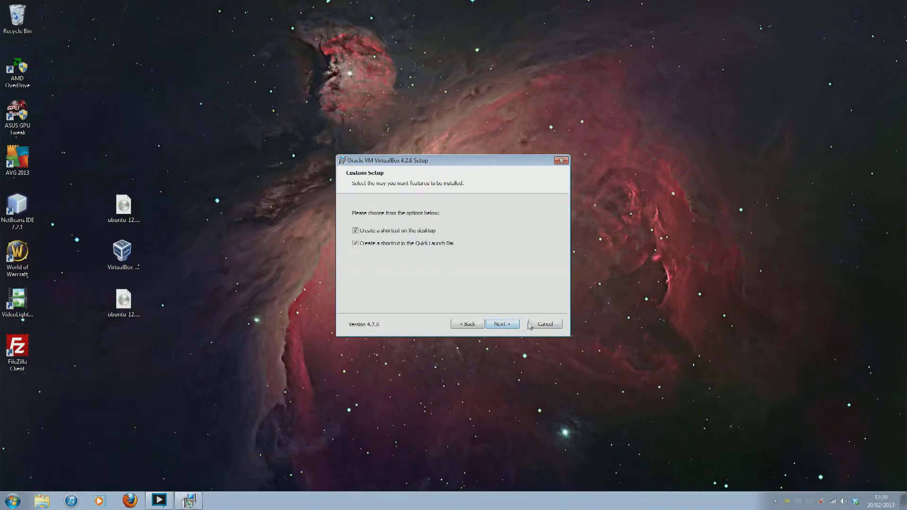
left_click(355, 244)
left_click(503, 326)
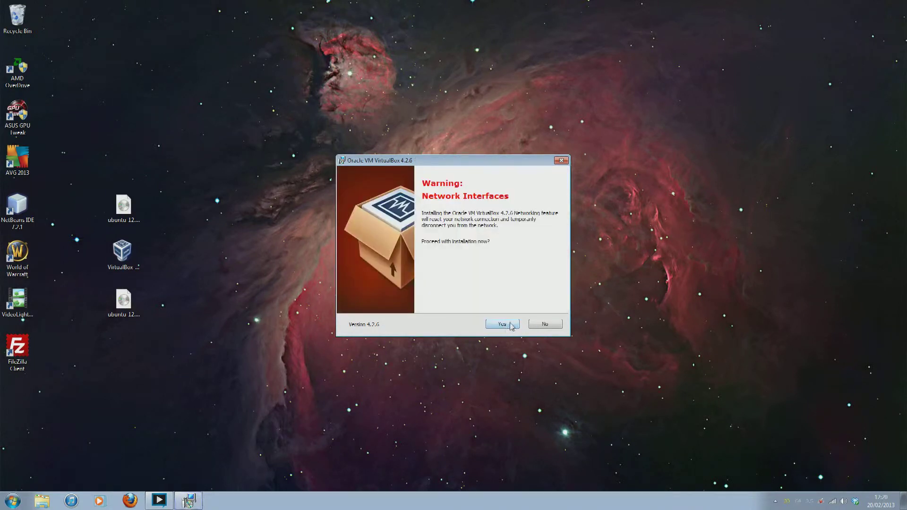
left_click(507, 327)
left_click(512, 326)
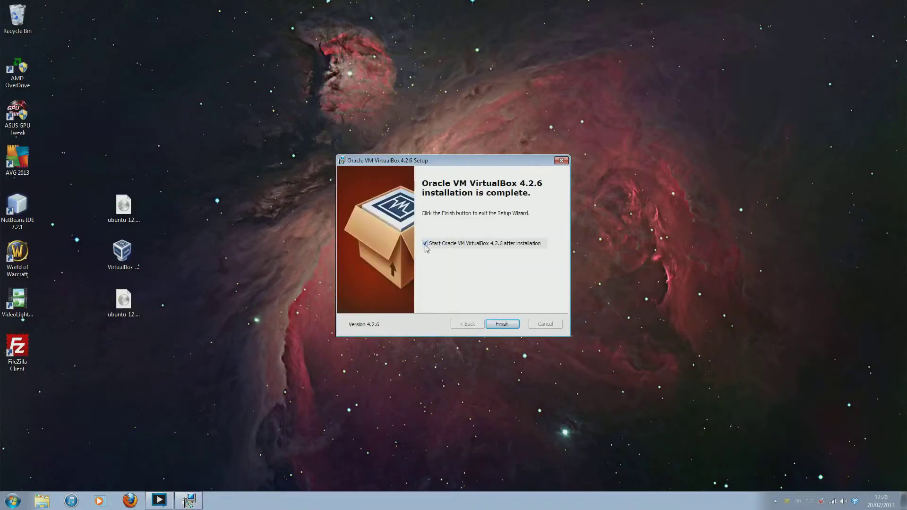
left_click(510, 325)
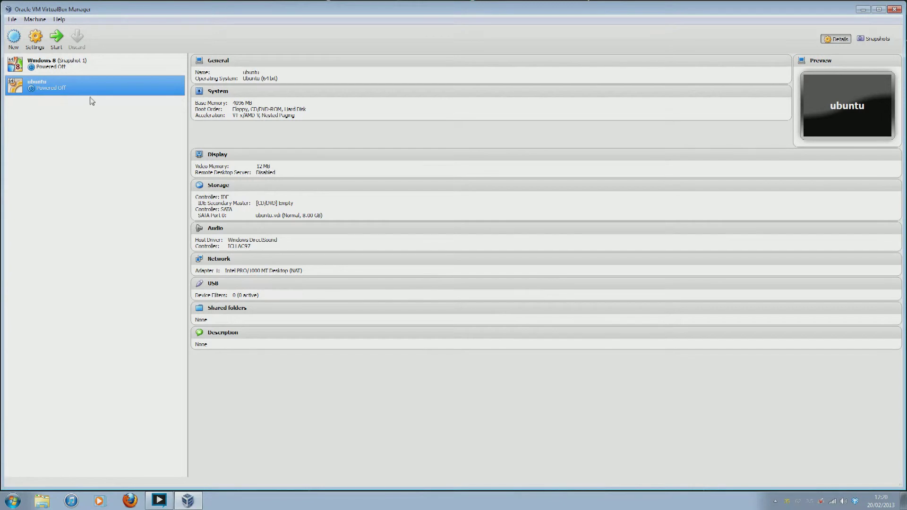
Delete the Windows 8 virtual machine along with all its files
right_click(139, 68)
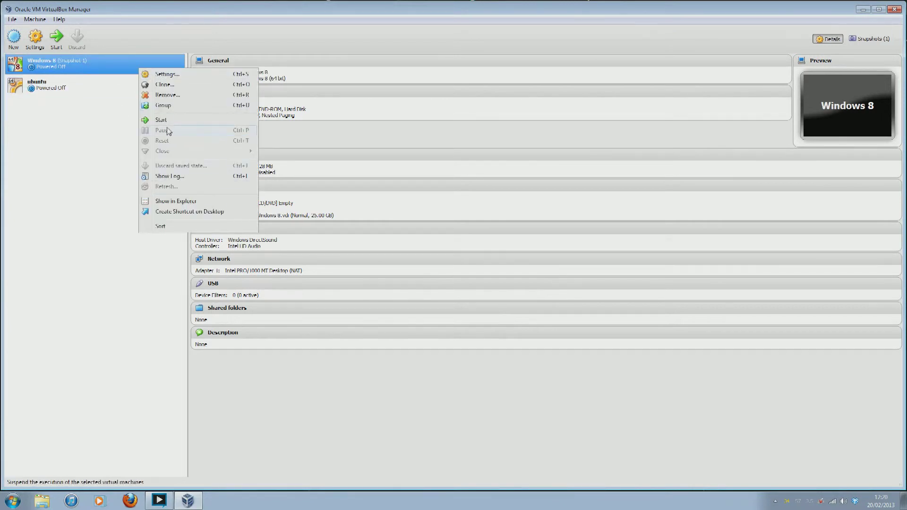
left_click(167, 94)
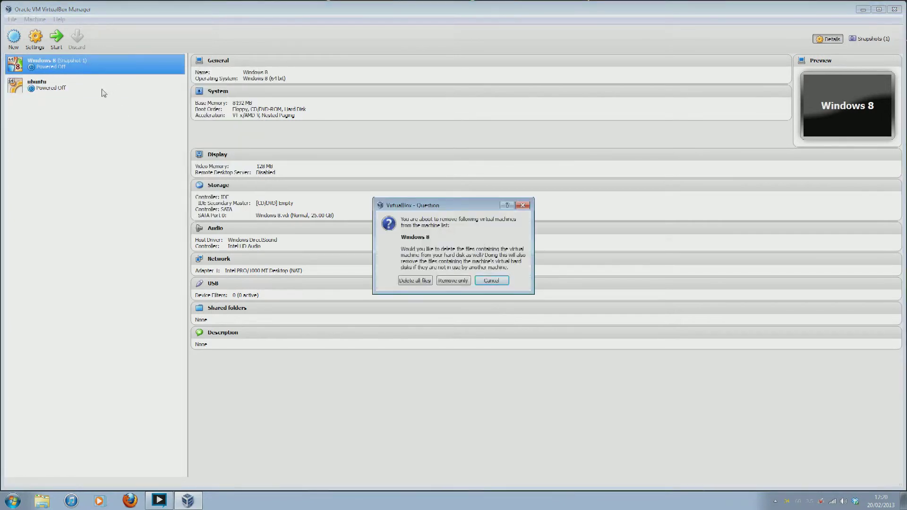
left_click(414, 281)
Delete the ubuntu virtual machine with all its files and maximize the Manager window
right_click(85, 61)
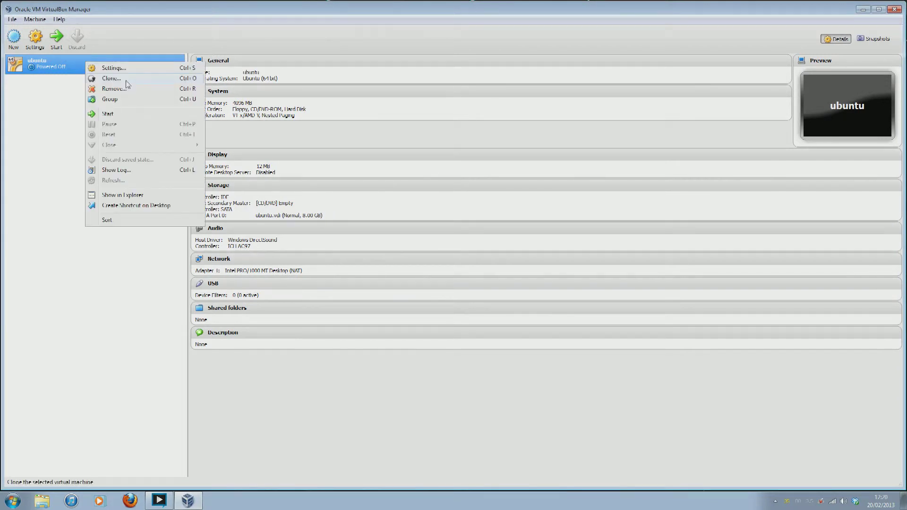
left_click(126, 90)
left_click(417, 283)
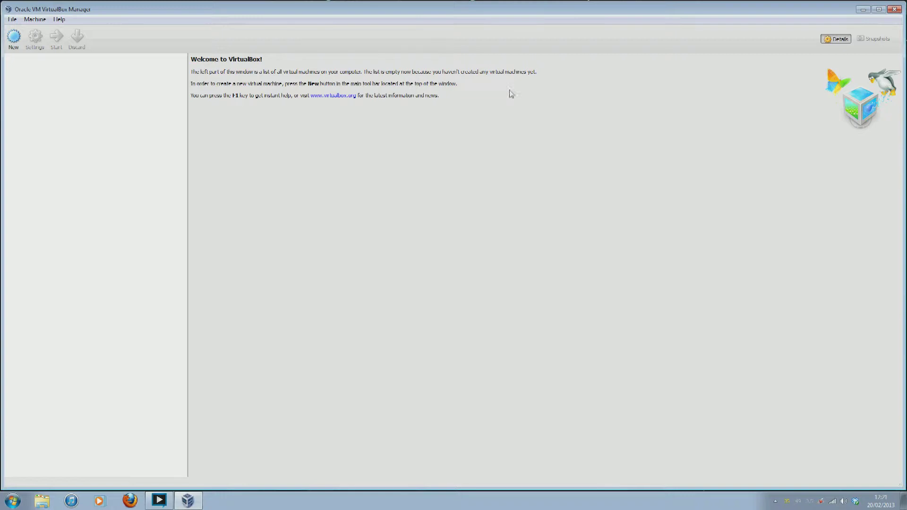
left_click_drag(545, 8, 548, 13)
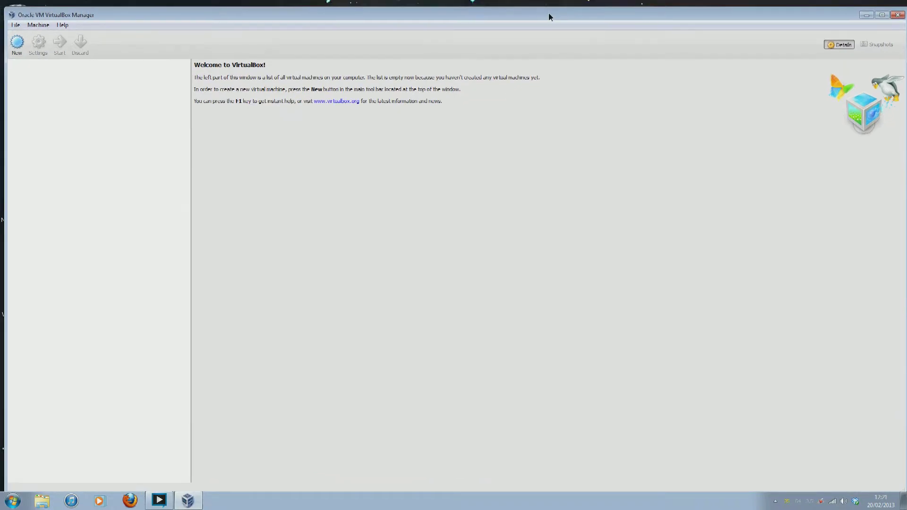
left_click(882, 15)
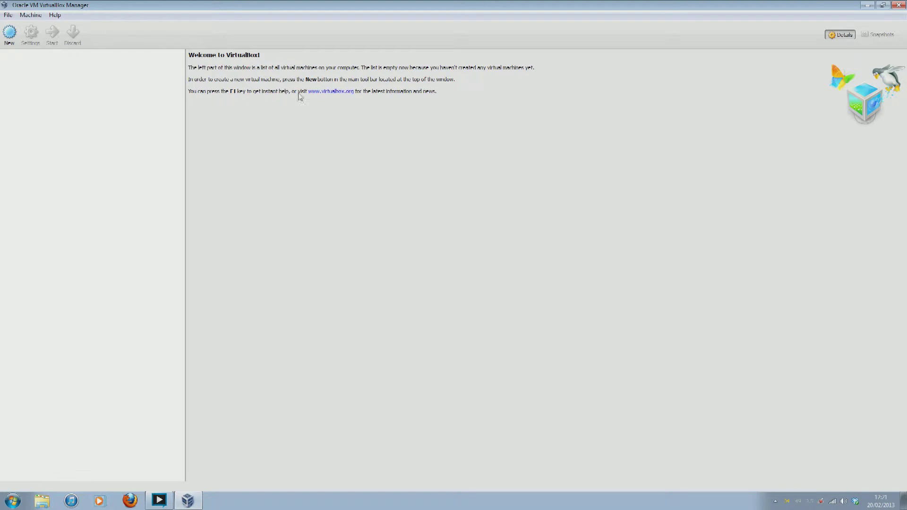
Create a new machine named Ubuntu with type Linux and version Ubuntu (64 bit)
left_click(10, 35)
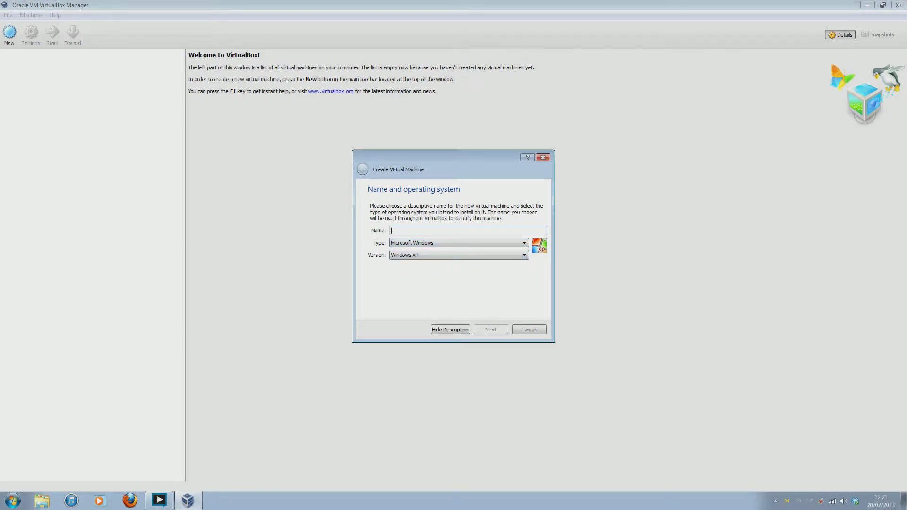
type("Ubuntu")
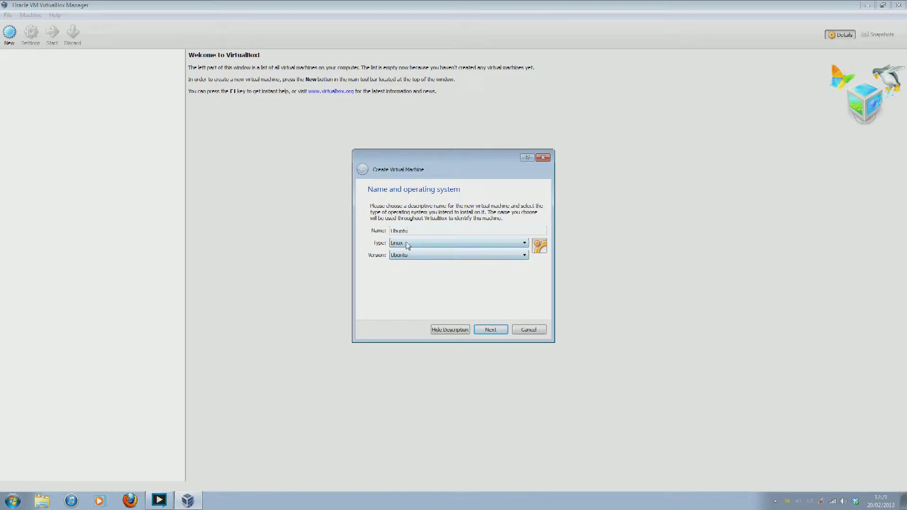
left_click(525, 244)
left_click(524, 244)
left_click(524, 255)
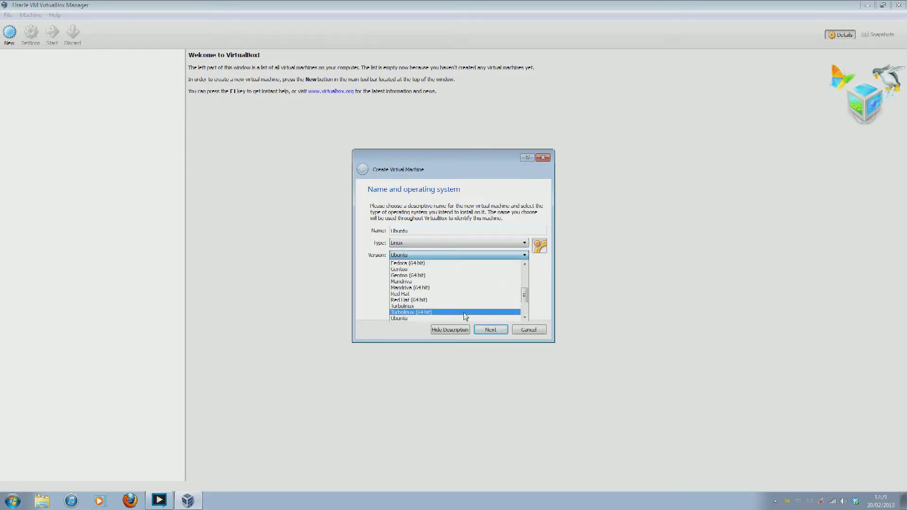
scroll(465, 315, "down", 1)
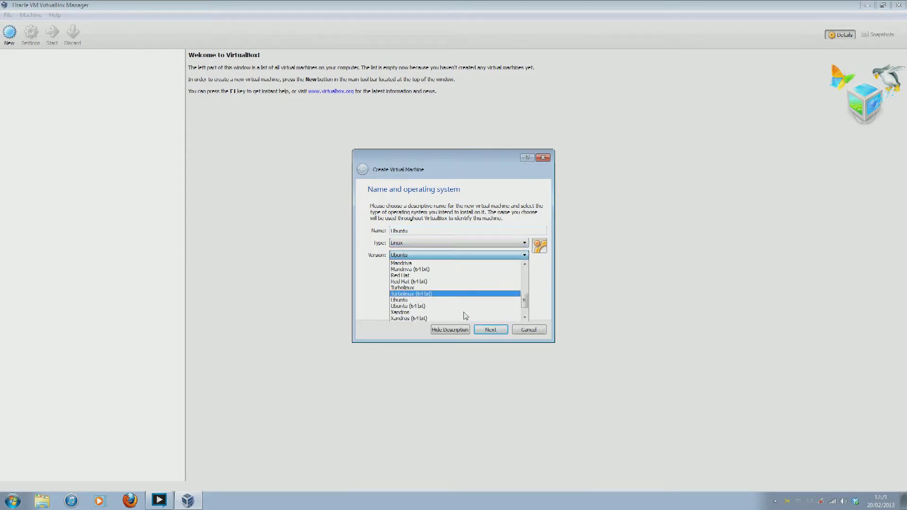
left_click(425, 307)
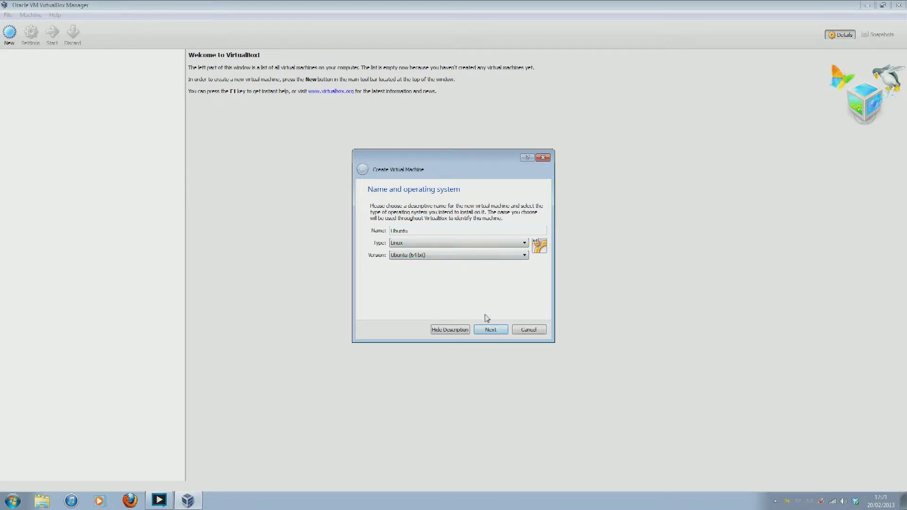
left_click(491, 329)
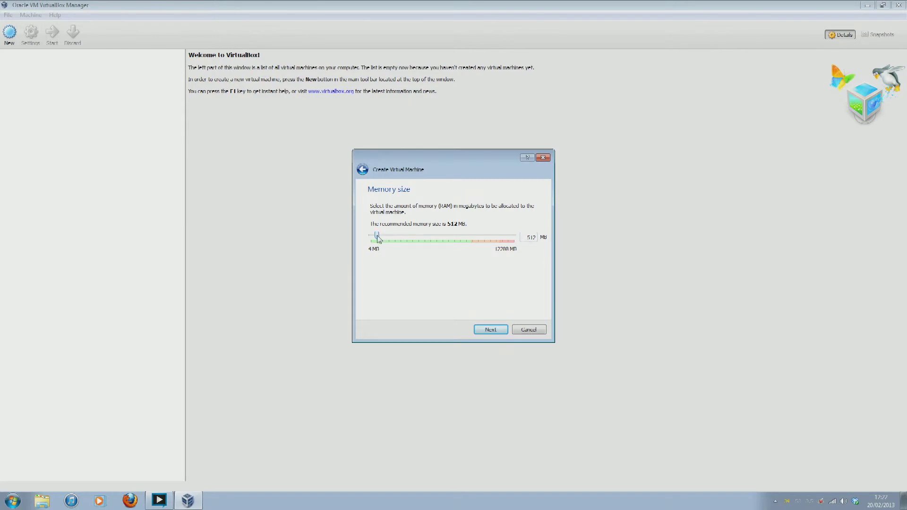
Raise the machine's memory from 512 MB to 4096 MB and continue
mouse_move(377, 237)
left_mouse_down()
mouse_move(392, 237)
mouse_move(378, 236)
left_mouse_up()
left_click_drag(381, 237, 417, 239)
left_click(494, 332)
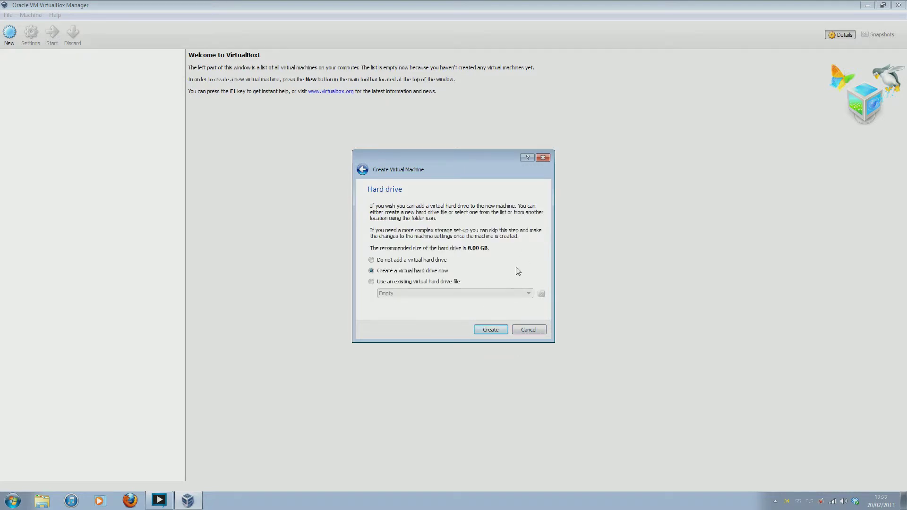
Choose to create a new VDI hard drive with dynamically allocated storage
left_click(496, 329)
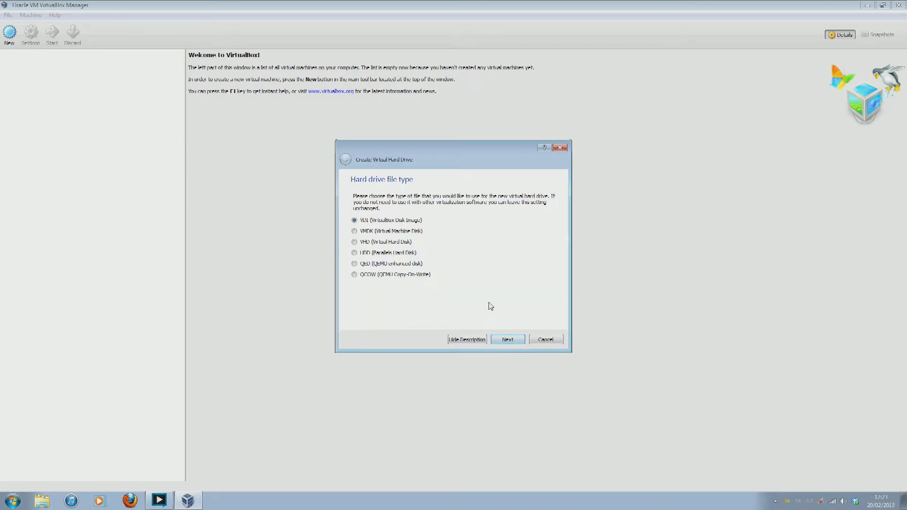
left_click(508, 340)
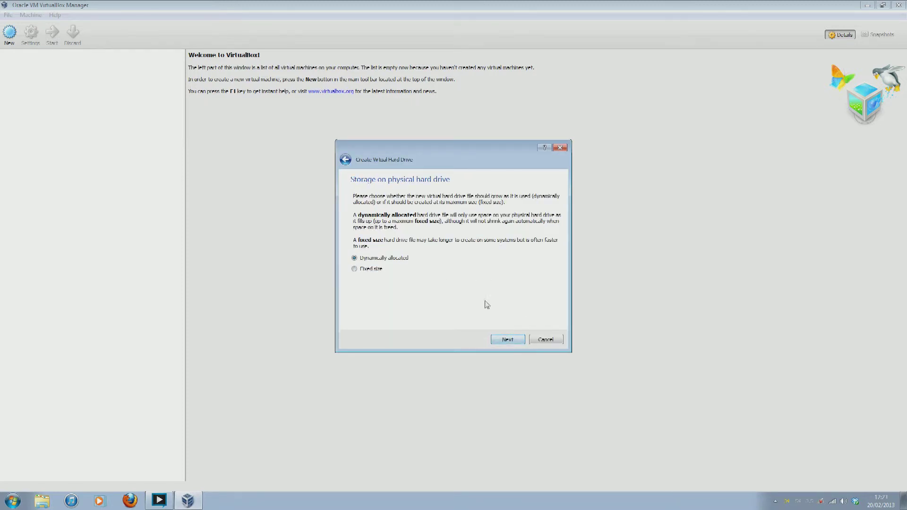
left_click(509, 341)
left_click(507, 339)
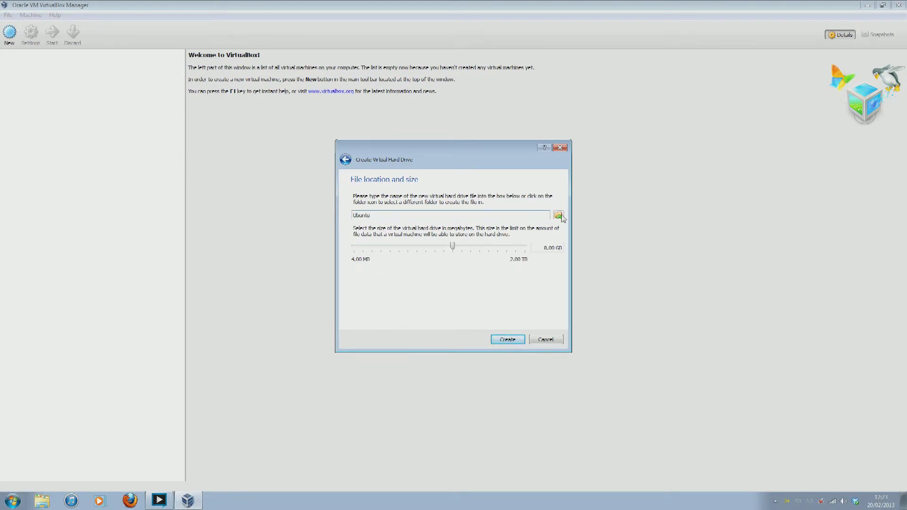
Review the drive file name Ubuntu and its save location, keeping the size at 8.00 GB
double_click(362, 215)
left_click(406, 215)
left_click(559, 216)
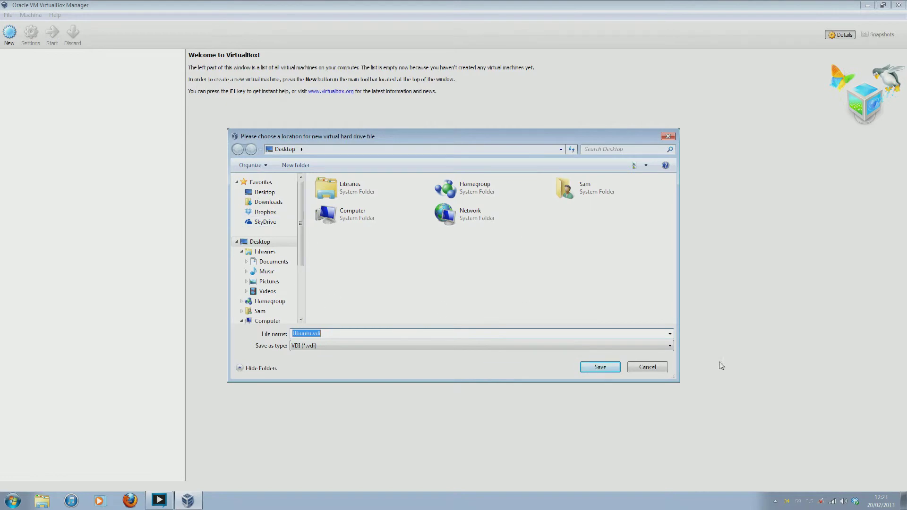
left_click(647, 367)
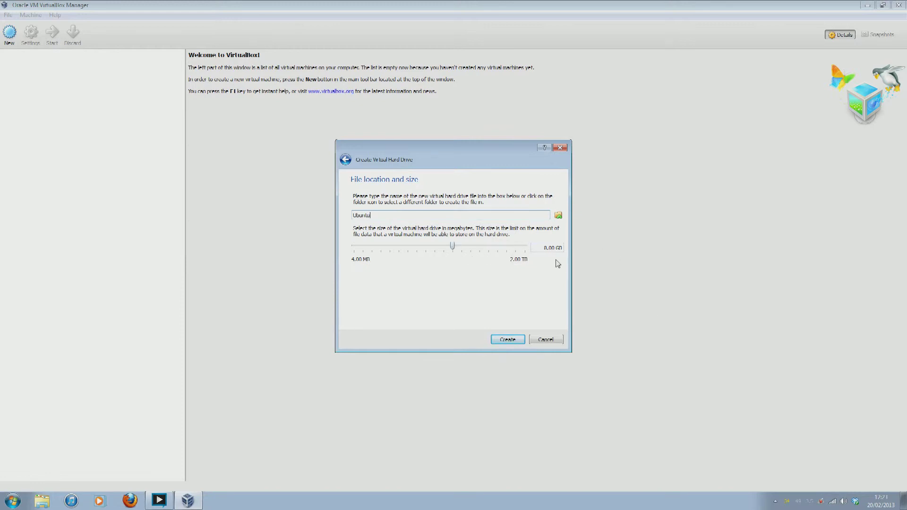
Create the 8.00 GB Ubuntu.vdi drive, completing the Ubuntu (64 bit) machine with 4096 MB memory
left_click(505, 338)
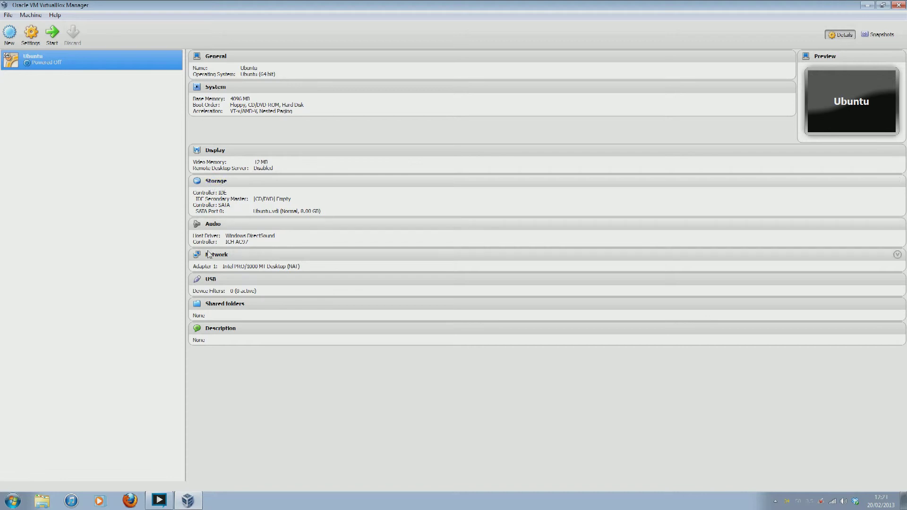
Insert ubuntu-12.04.2-desktop-amd64.iso from the Desktop into the Ubuntu VM's IDE optical drive
left_click(216, 181)
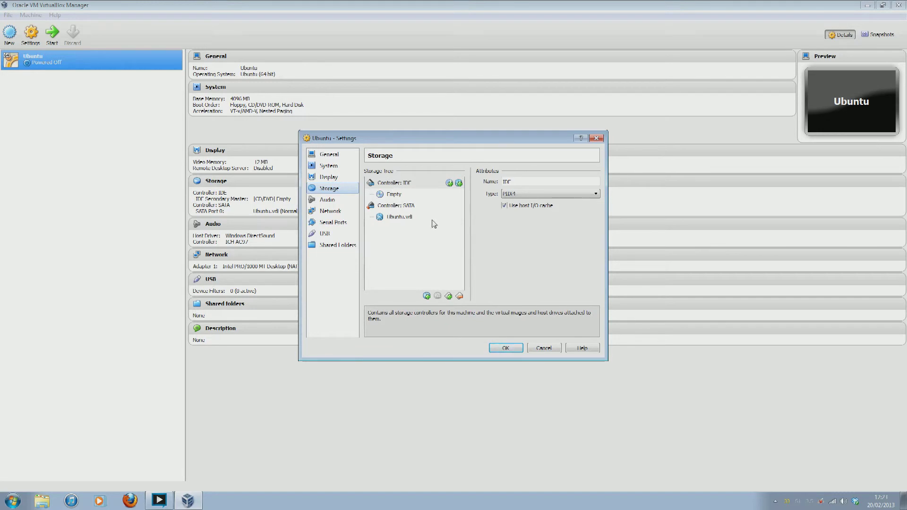
left_click(406, 218)
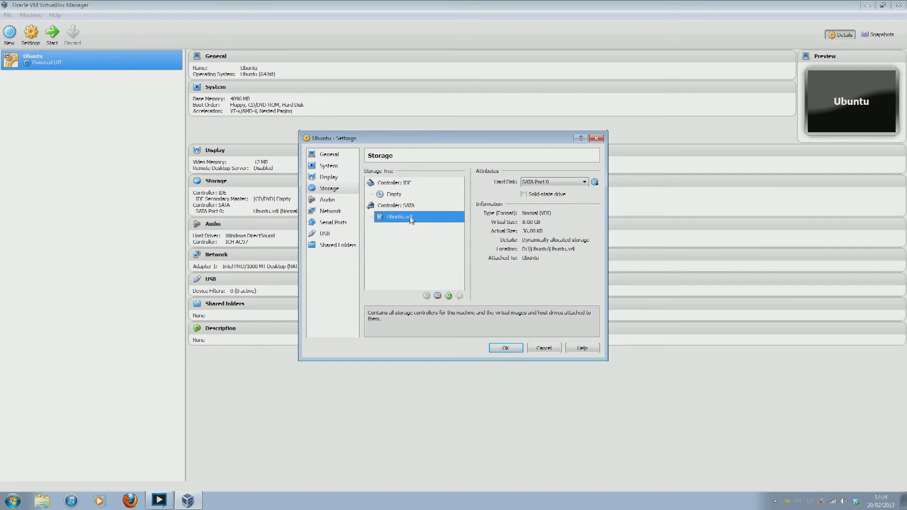
left_click(399, 198)
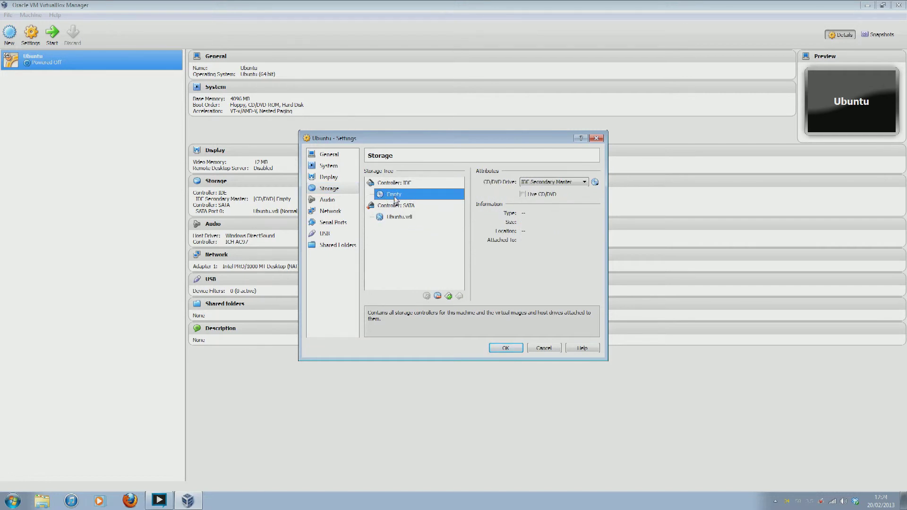
left_click(596, 183)
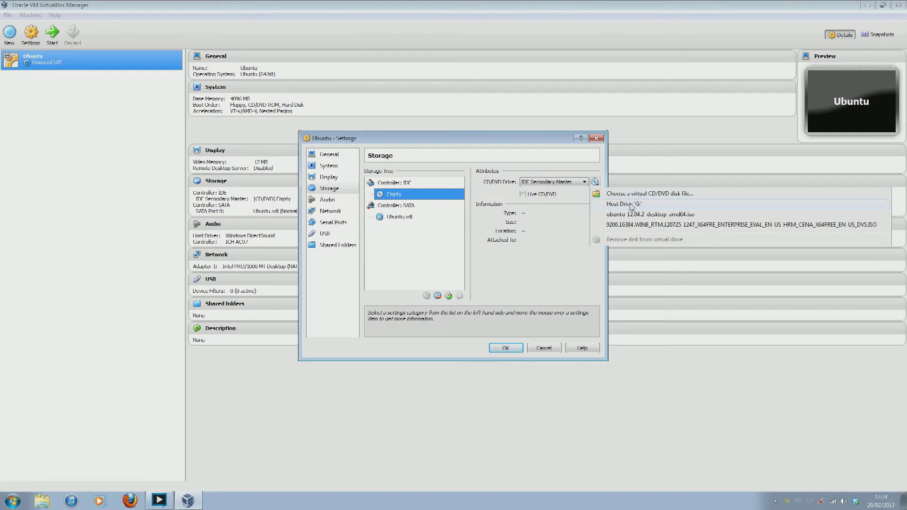
left_click(675, 200)
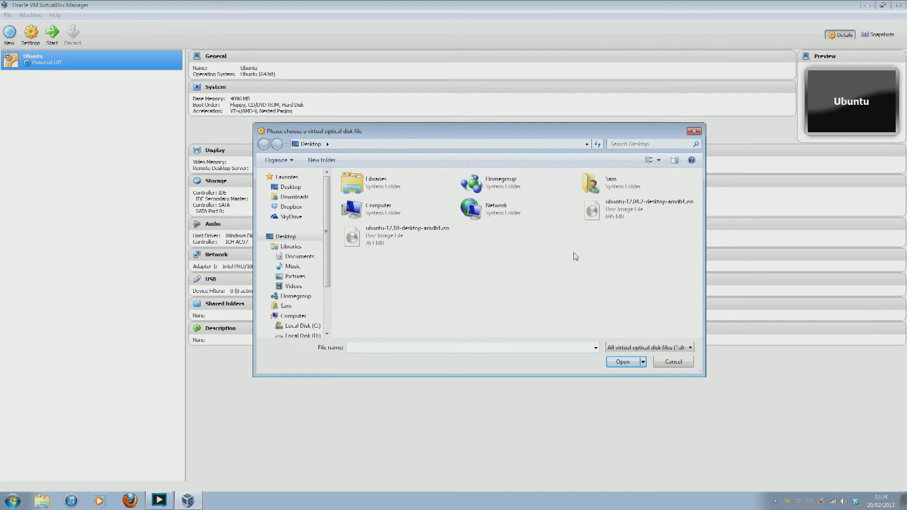
left_click(292, 238)
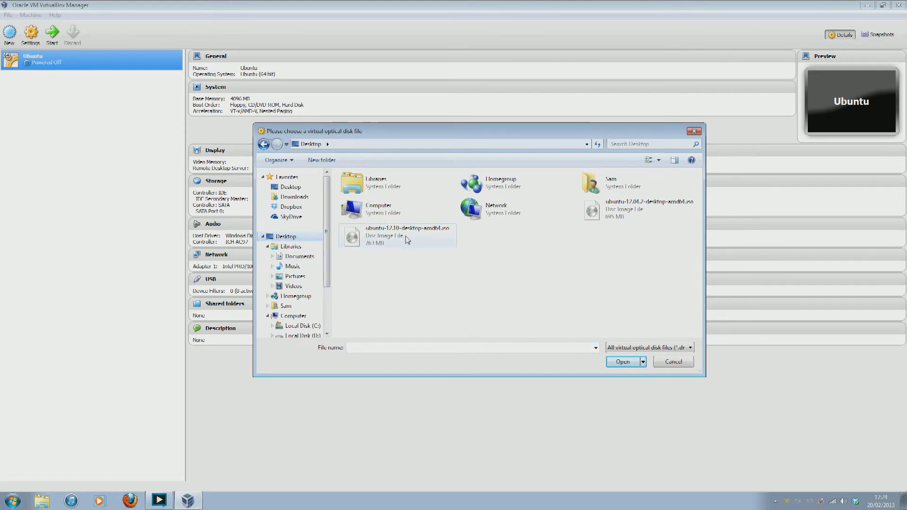
left_click(605, 211)
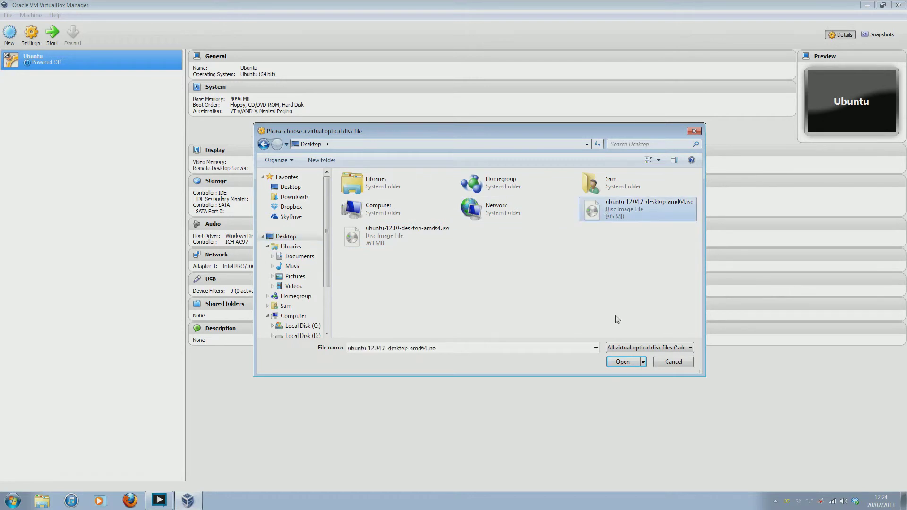
left_click(623, 361)
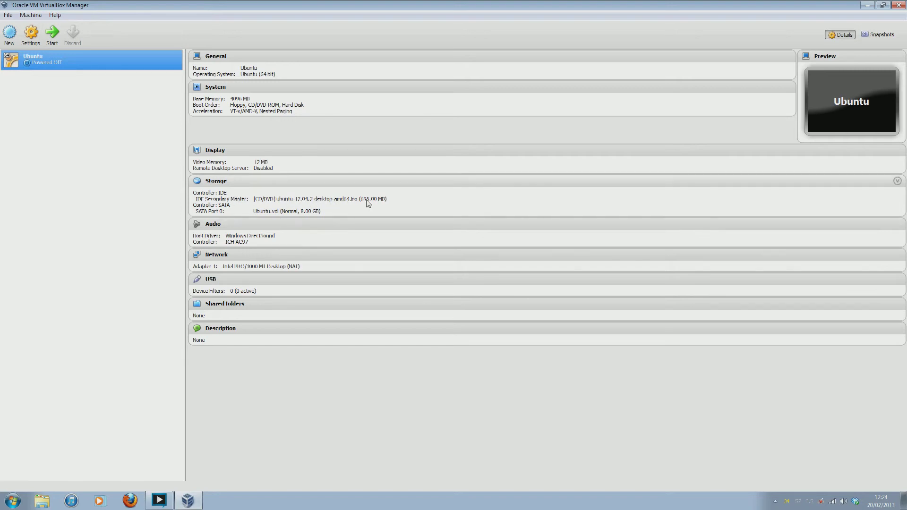
Start the Ubuntu VM and permanently dismiss the mouse integration notice so it boots to the installer's Welcome screen
left_click(53, 38)
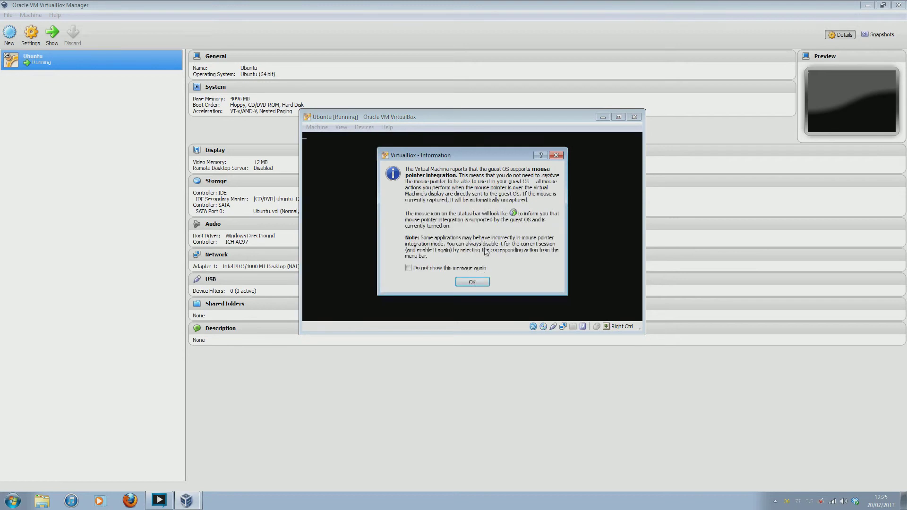
left_click(409, 268)
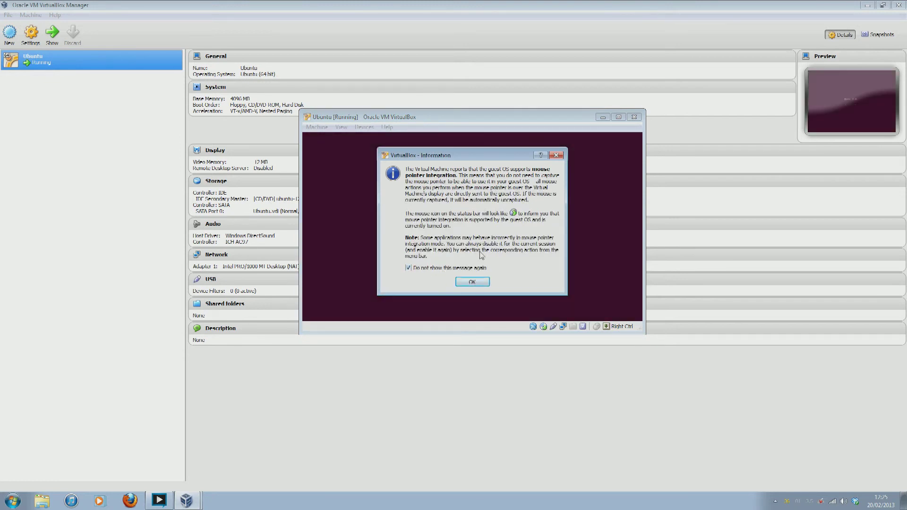
left_click(472, 282)
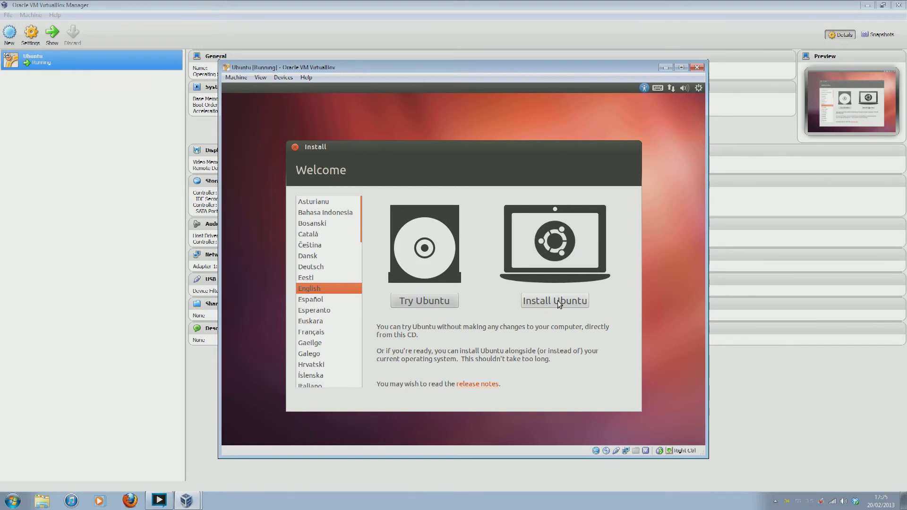
Choose Install Ubuntu, enable downloading updates while installing, and select Erase disk and install Ubuntu
left_click(557, 301)
left_click(554, 302)
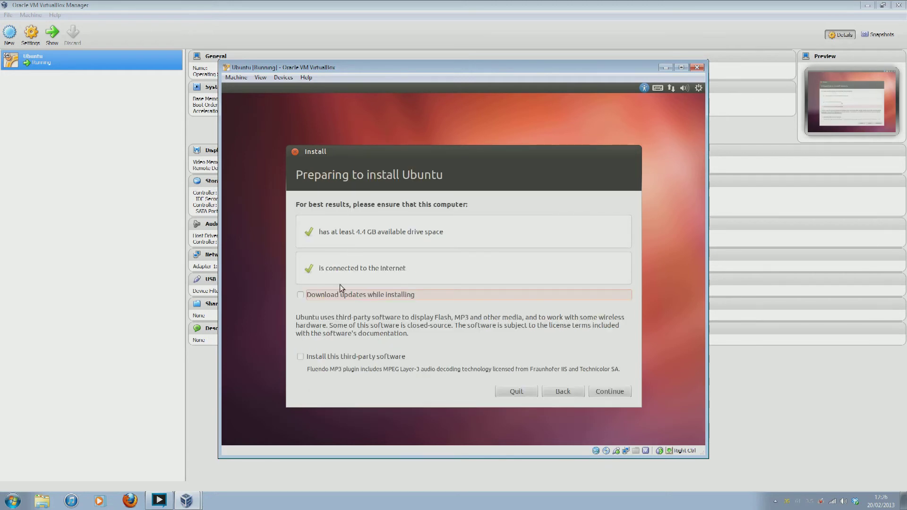
left_click(299, 296)
mouse_move(834, 502)
left_click(605, 393)
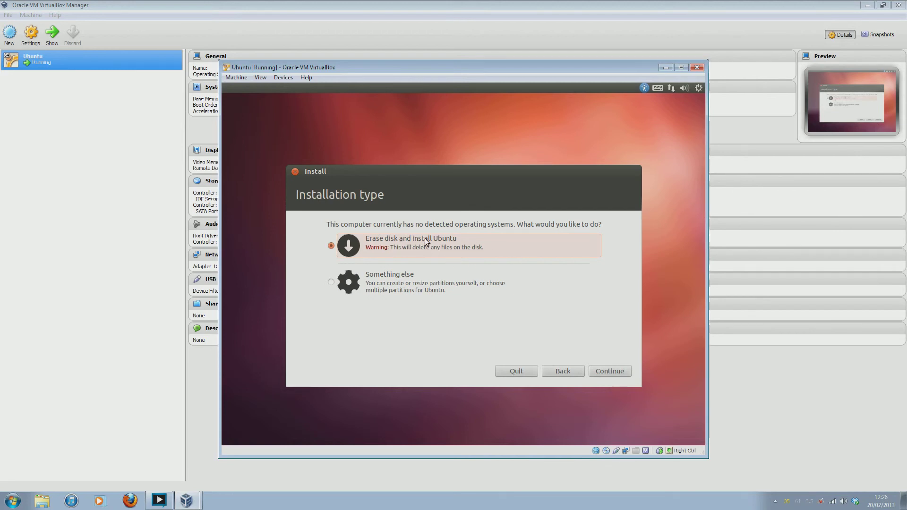
left_click(611, 366)
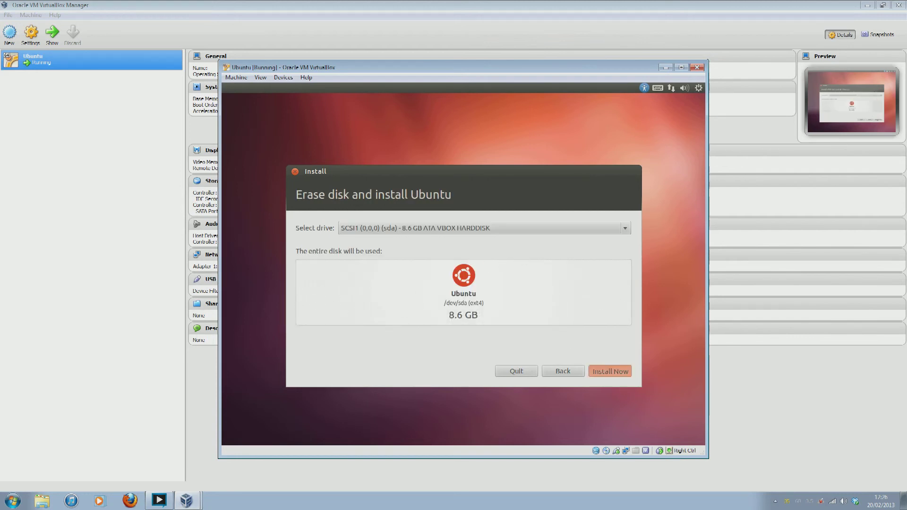
Confirm installation onto the 8.6 GB disk and keep London as the location
left_click(604, 371)
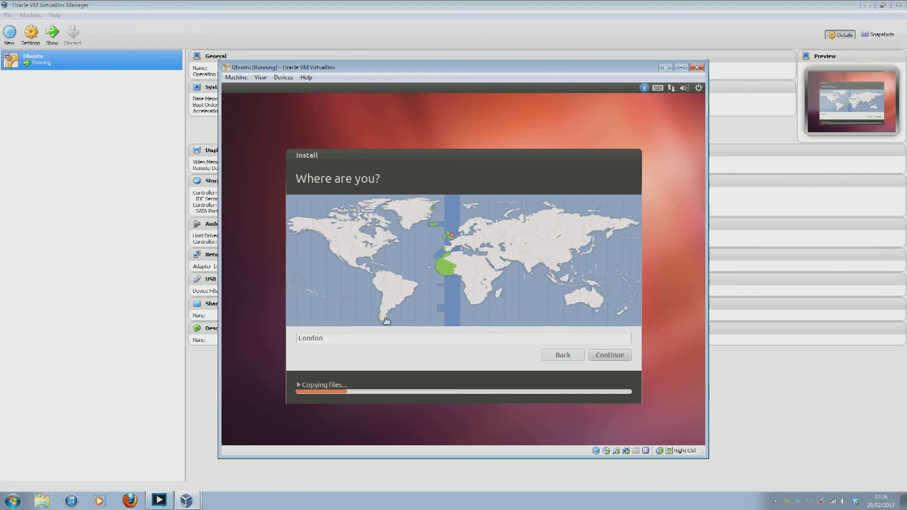
left_click_drag(325, 338, 301, 338)
left_click(346, 338)
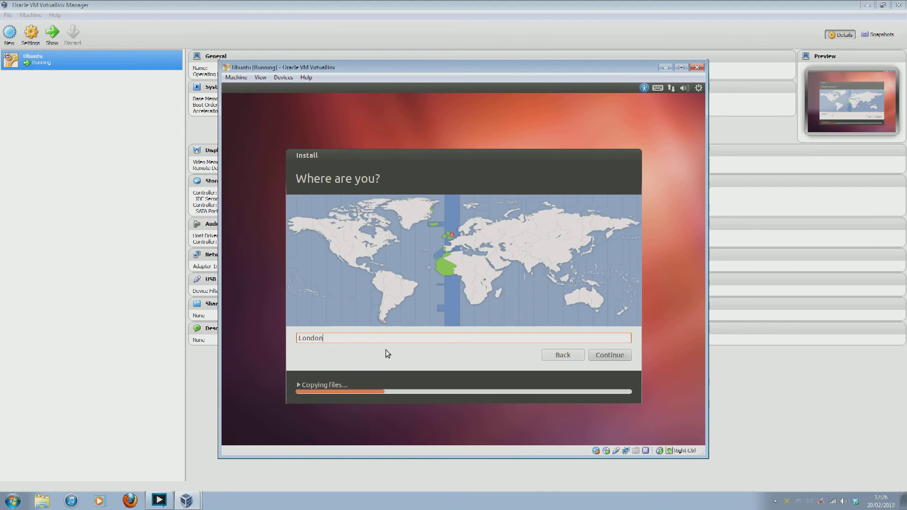
left_click(610, 355)
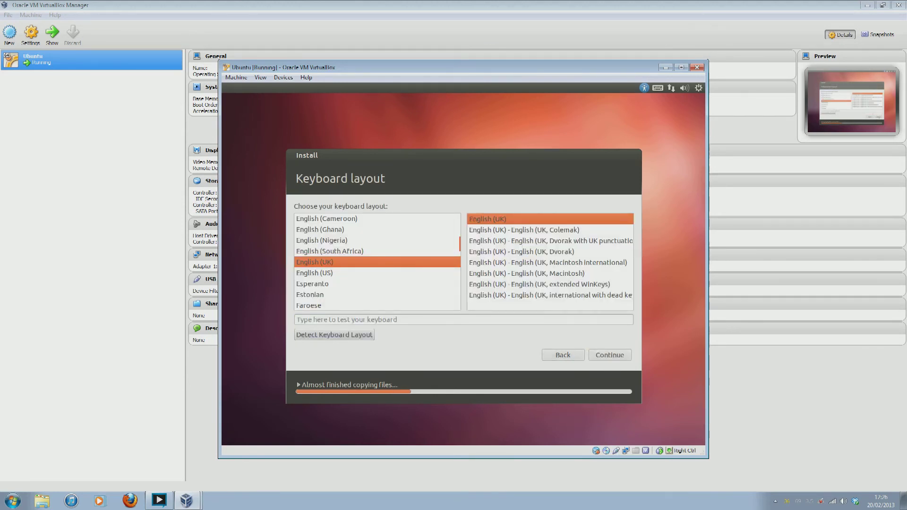
Keep the English (UK) keyboard, enter the user's name and password, and enable automatic login
left_click(611, 355)
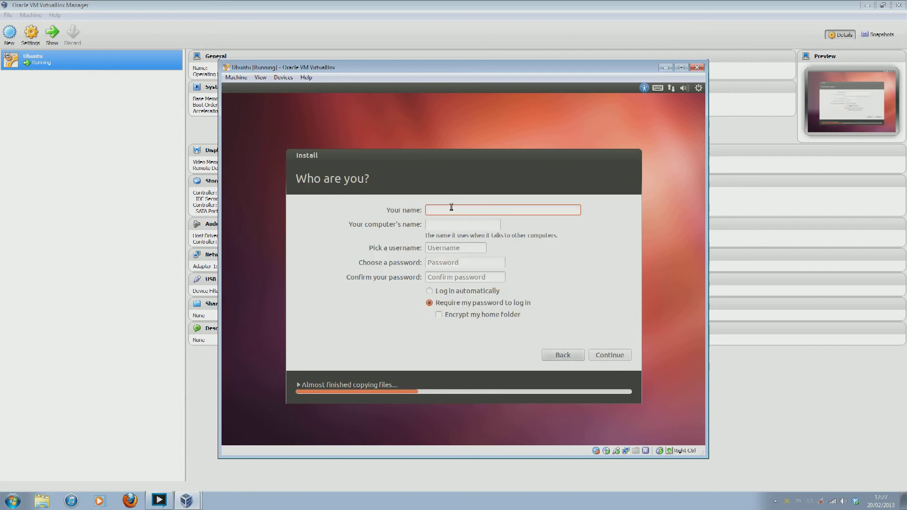
type("Sam")
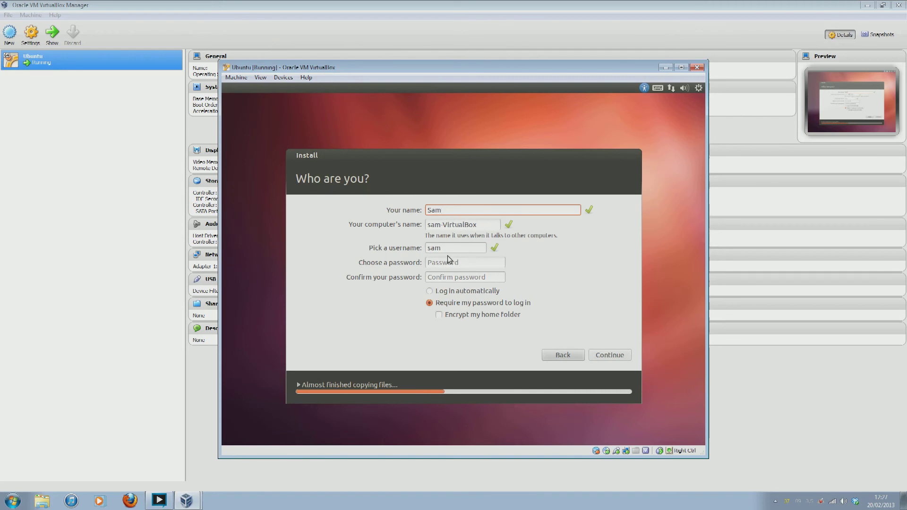
left_click(470, 262)
type("********")
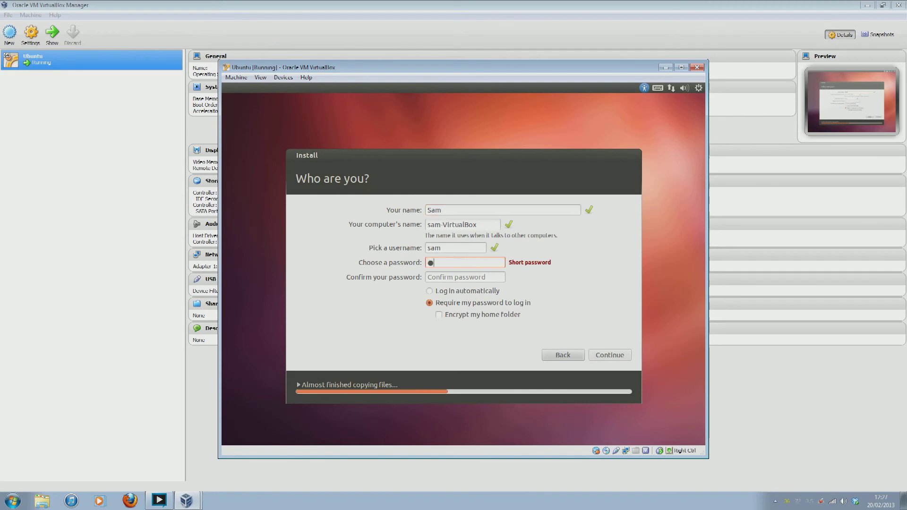
type("*")
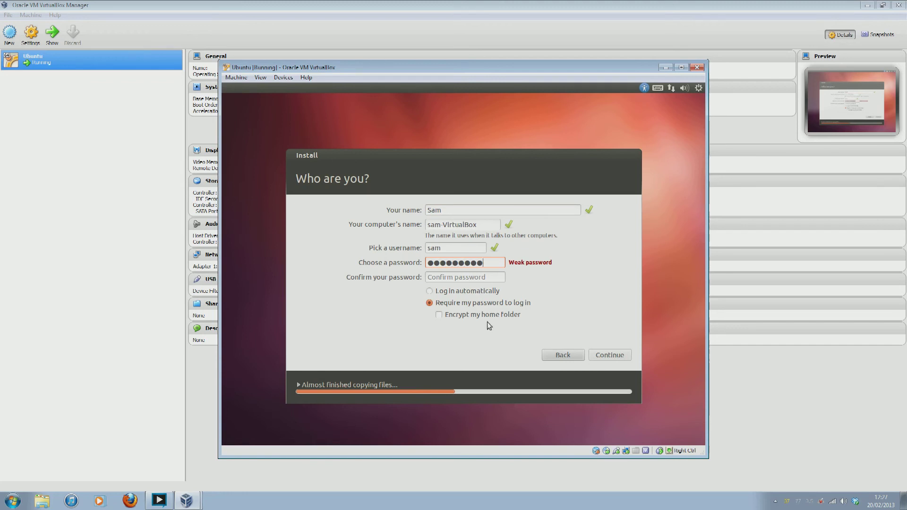
left_click(488, 277)
type("*********")
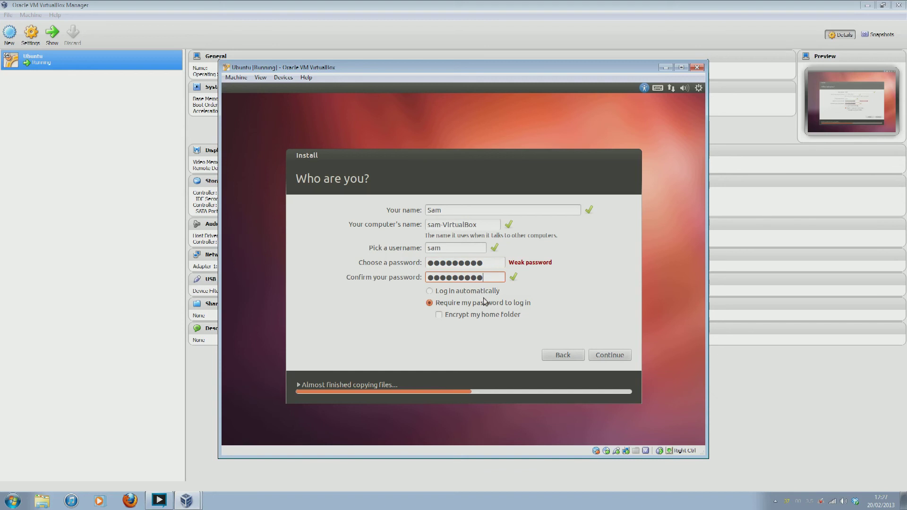
left_click(431, 291)
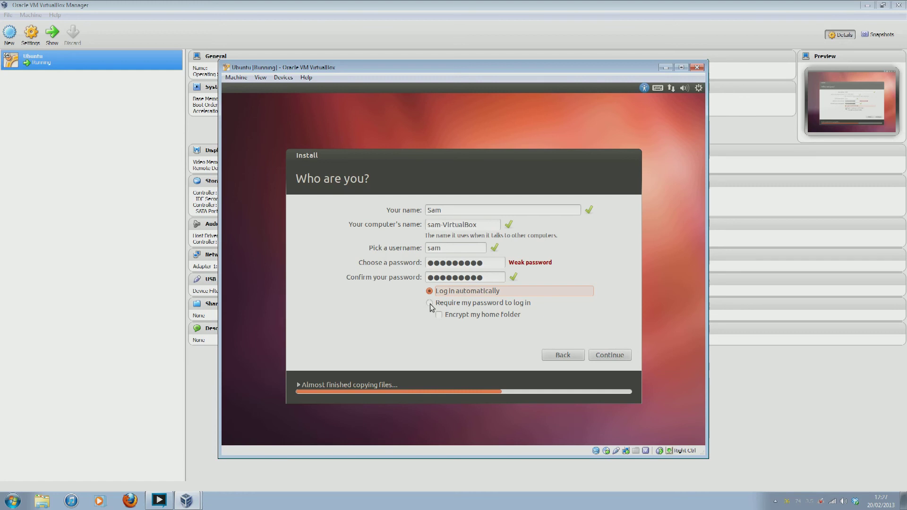
left_click(611, 355)
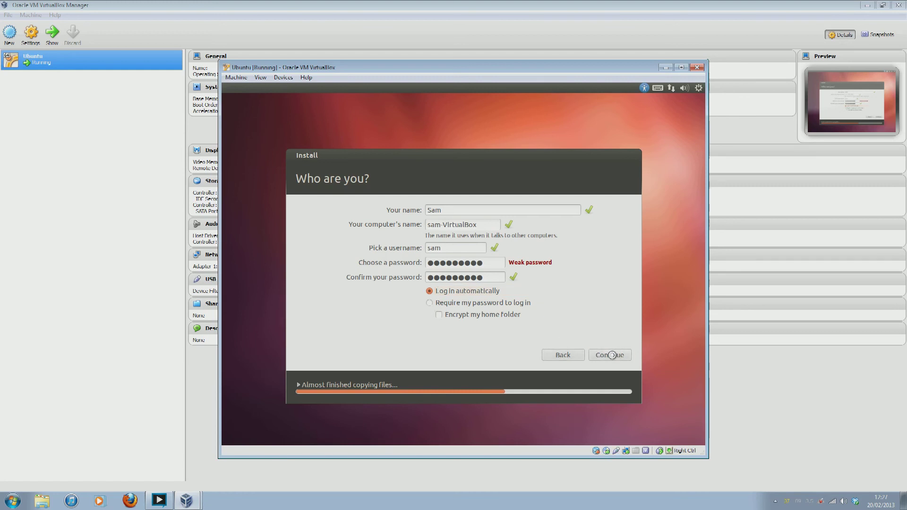